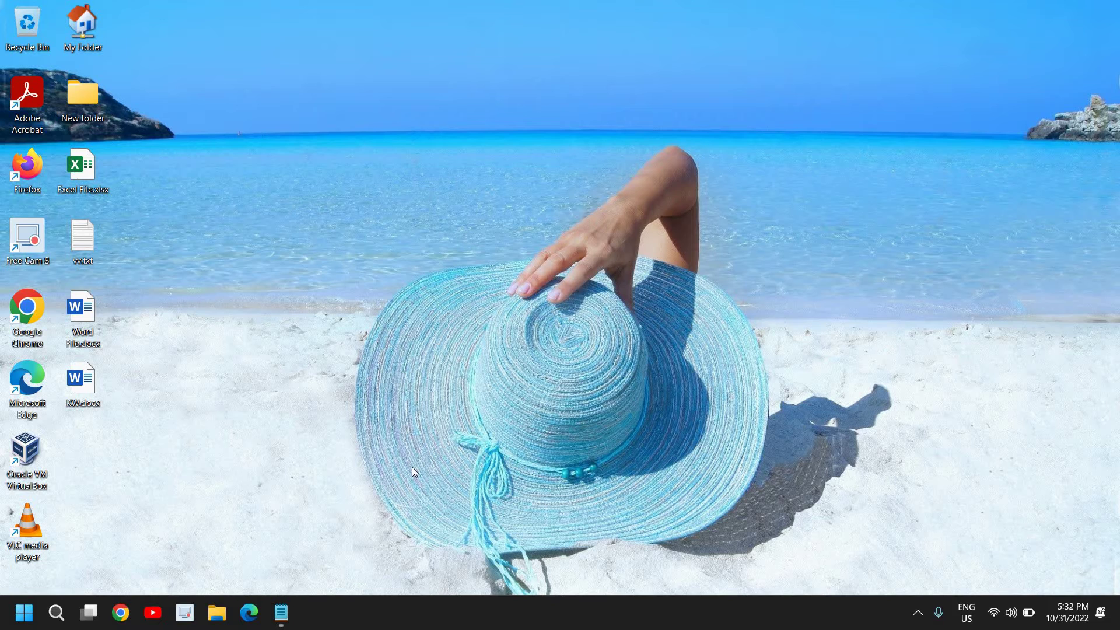
Launch Chrome, Google 'download microsoft teams', and open the microsoft.com Teams download result
left_click(121, 613)
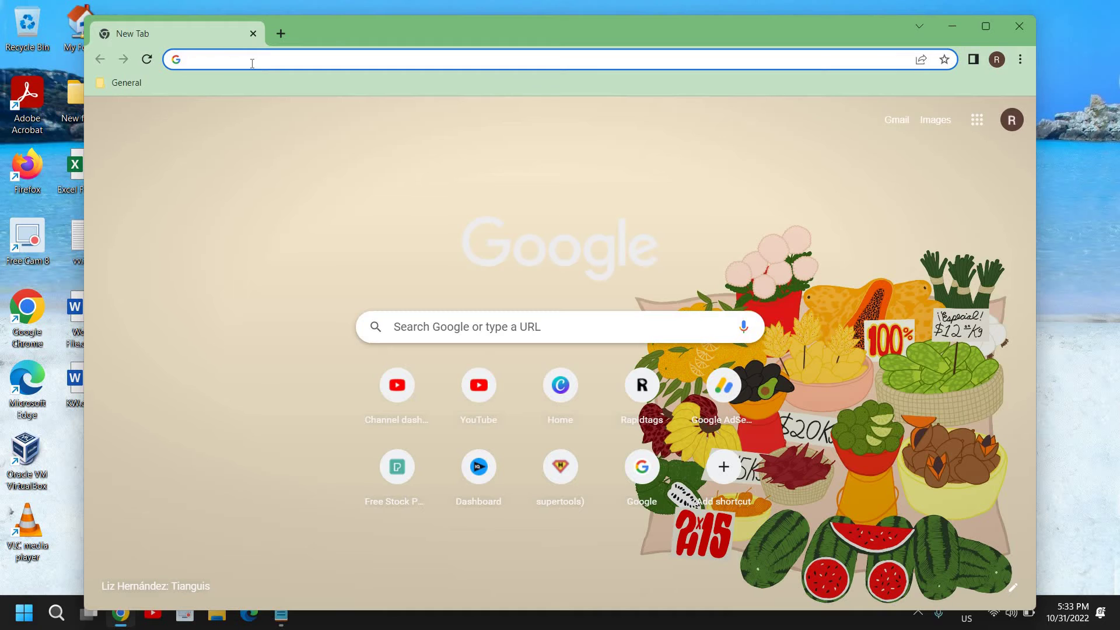
type("download")
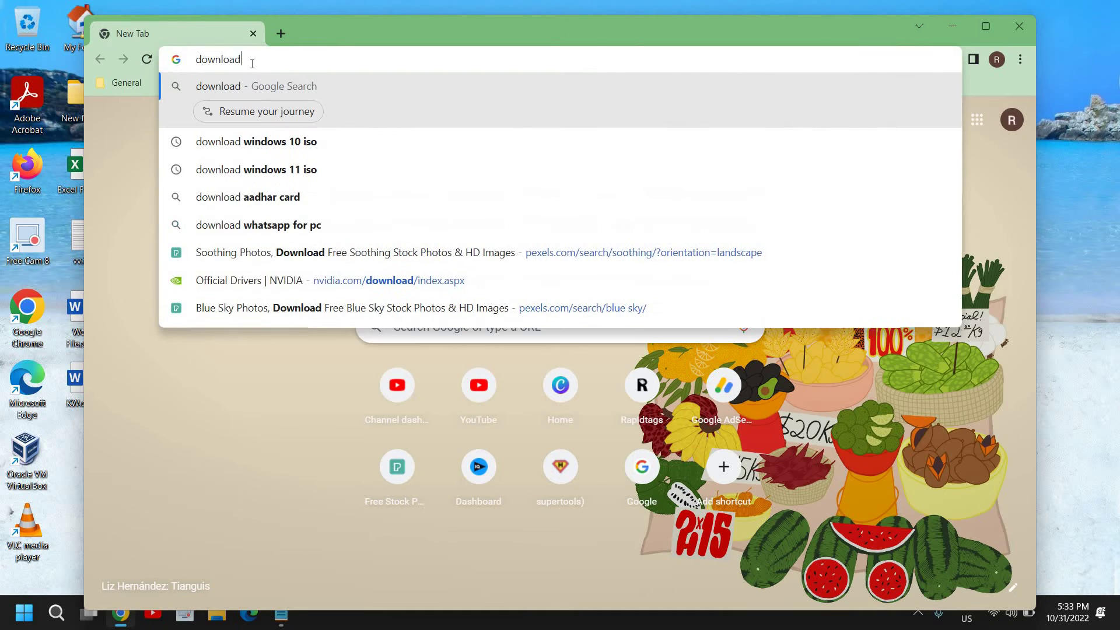
type(" micro")
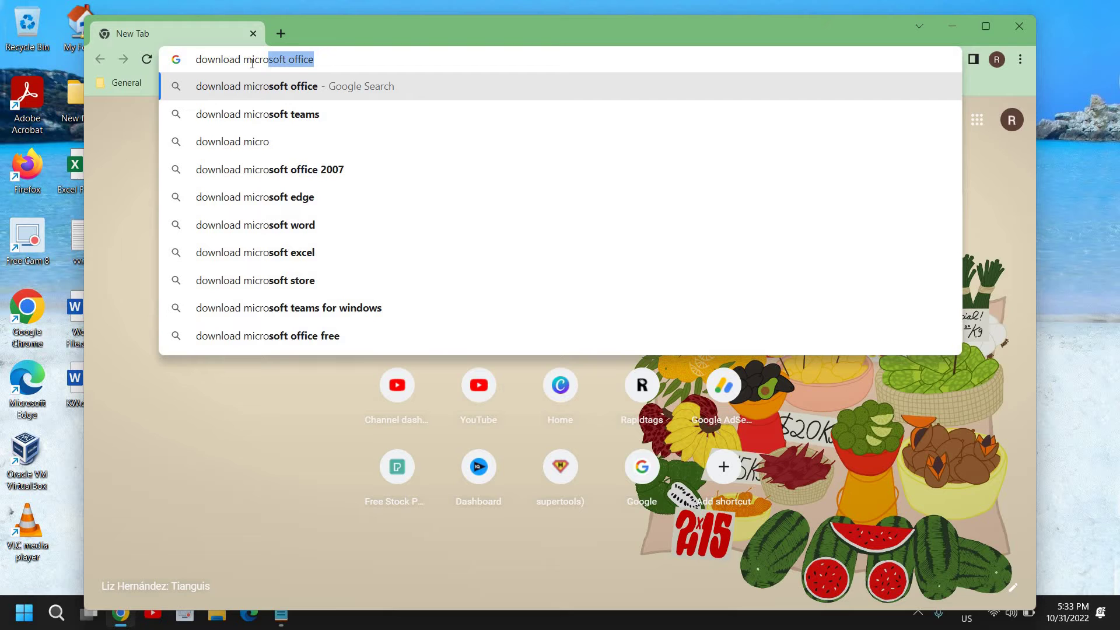
key("Down")
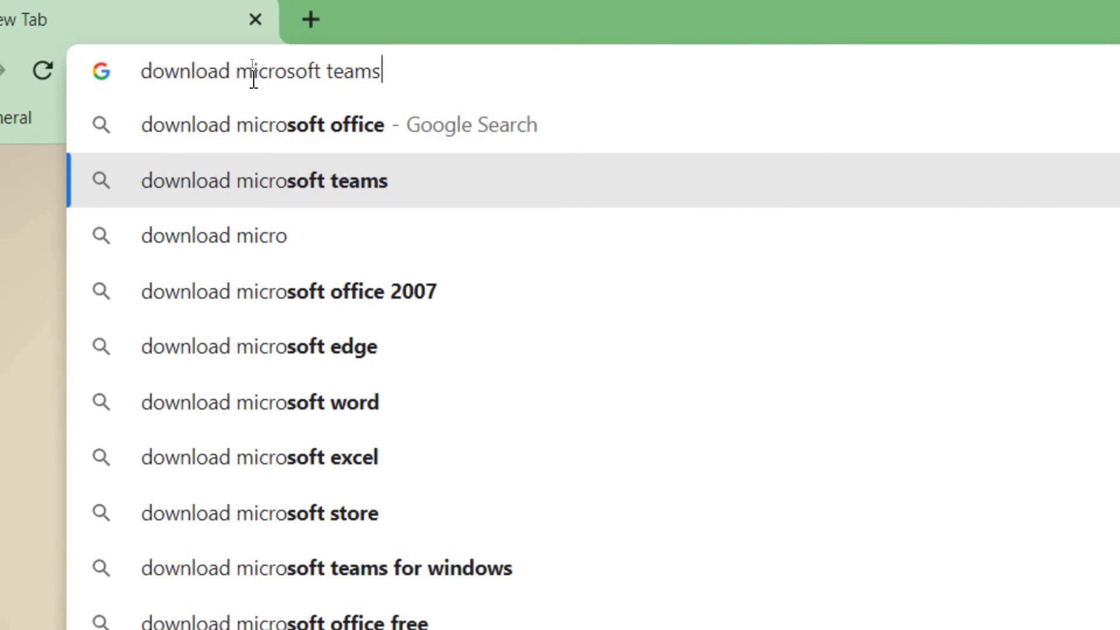
key("Return")
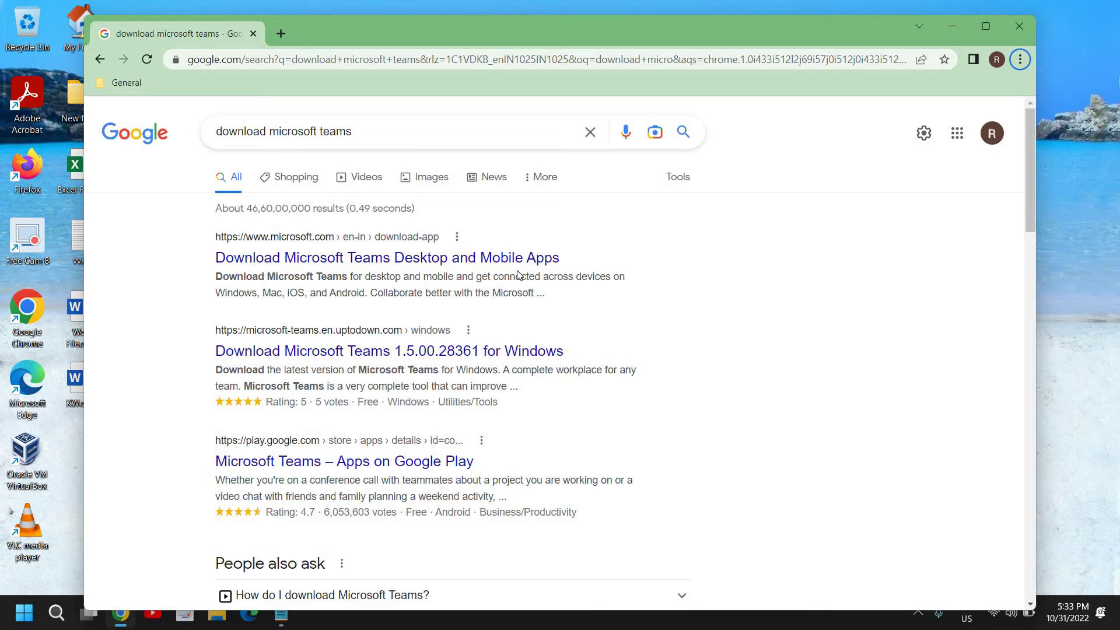
left_click(341, 261)
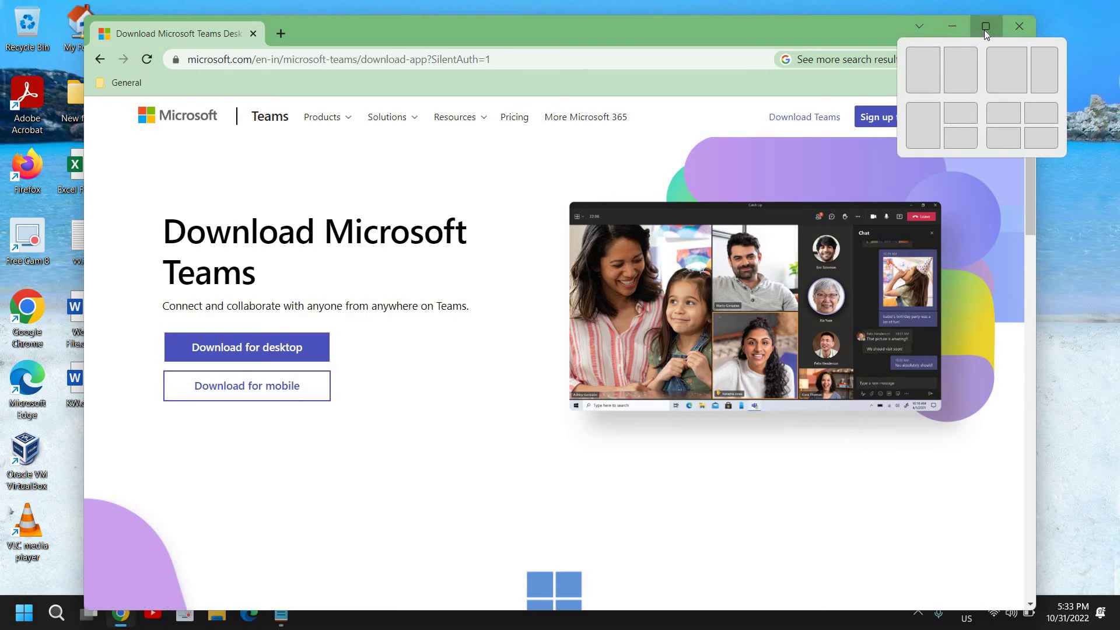
Maximize Chrome and go to the Download for desktop options on the Teams page
left_click(985, 29)
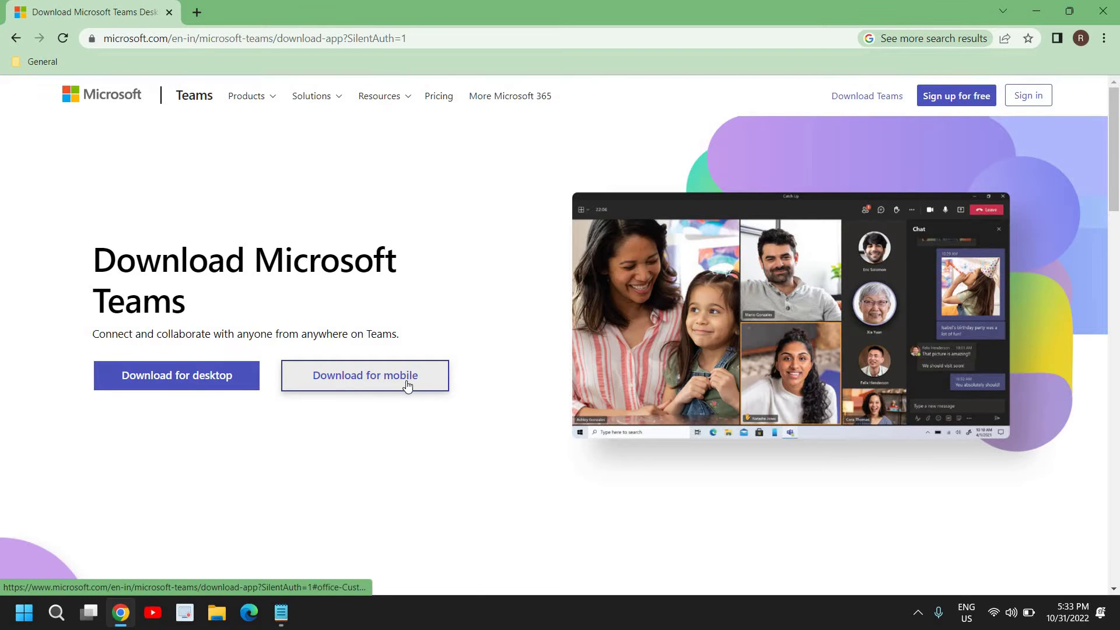
left_click(164, 380)
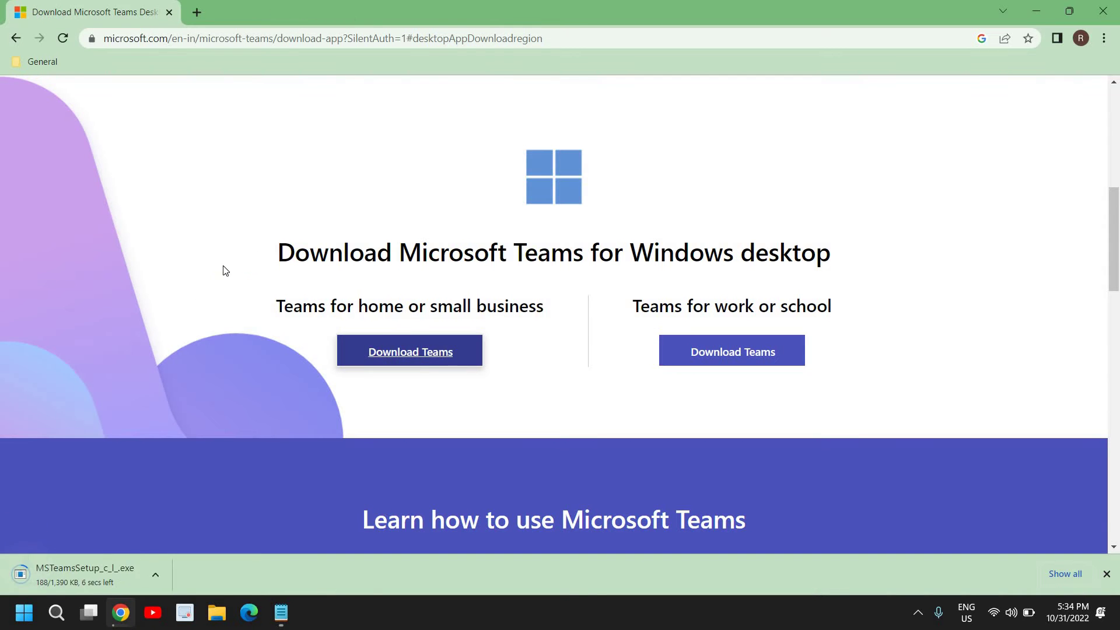
Run the downloaded MSTeamsSetup_c_l_.exe from Chrome's downloads bar
left_click(155, 578)
left_click(72, 575)
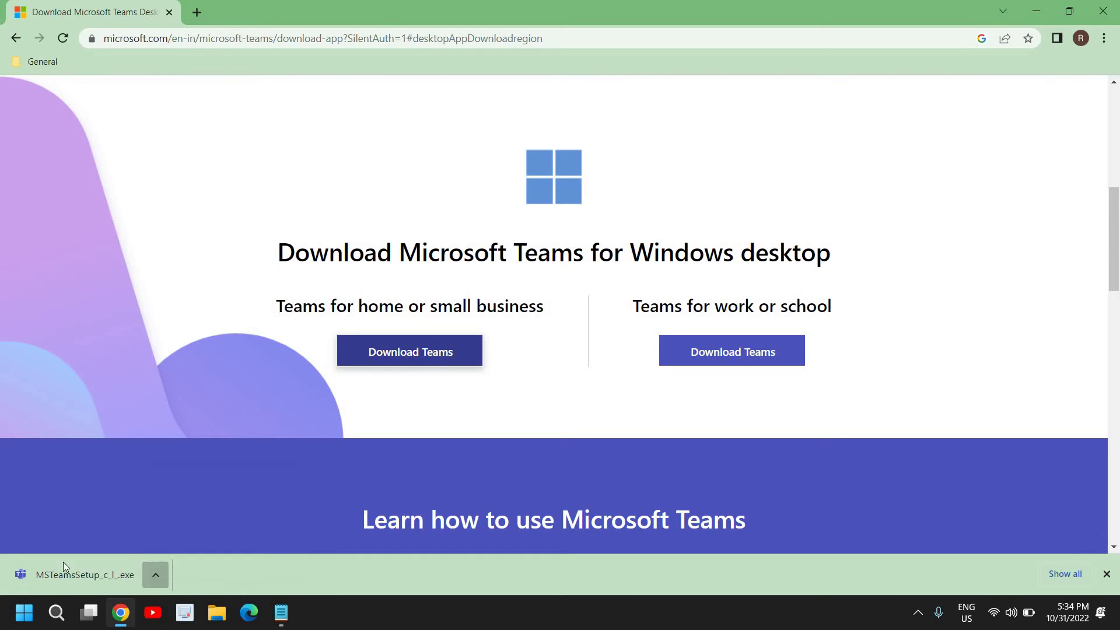
left_click(56, 580)
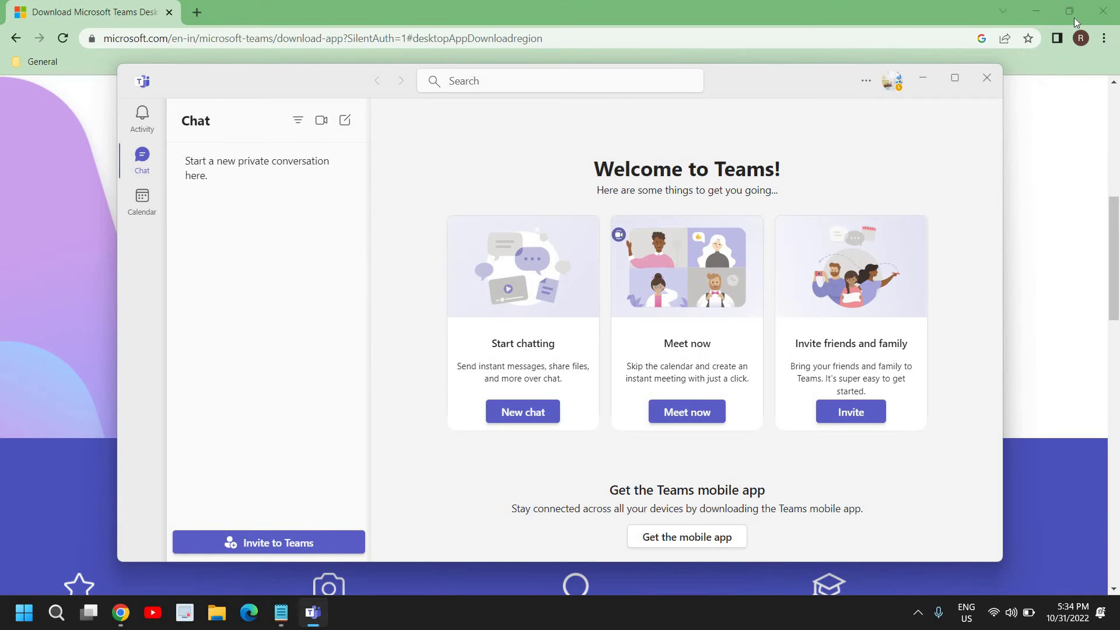
Minimize Chrome to reveal the Welcome to Teams window
left_click(1036, 11)
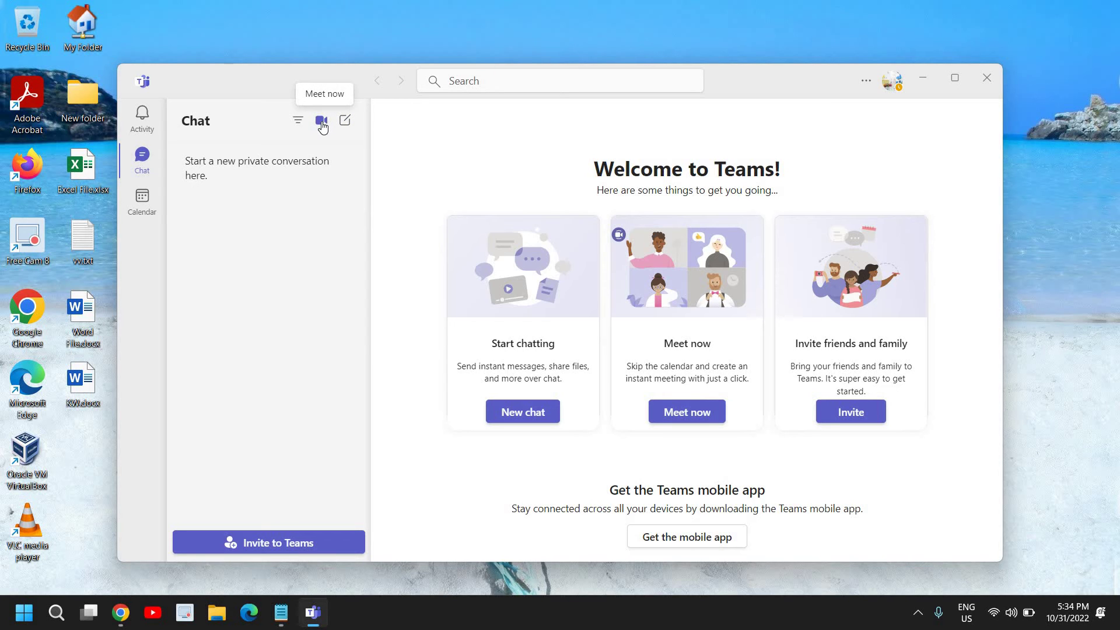
left_click(322, 126)
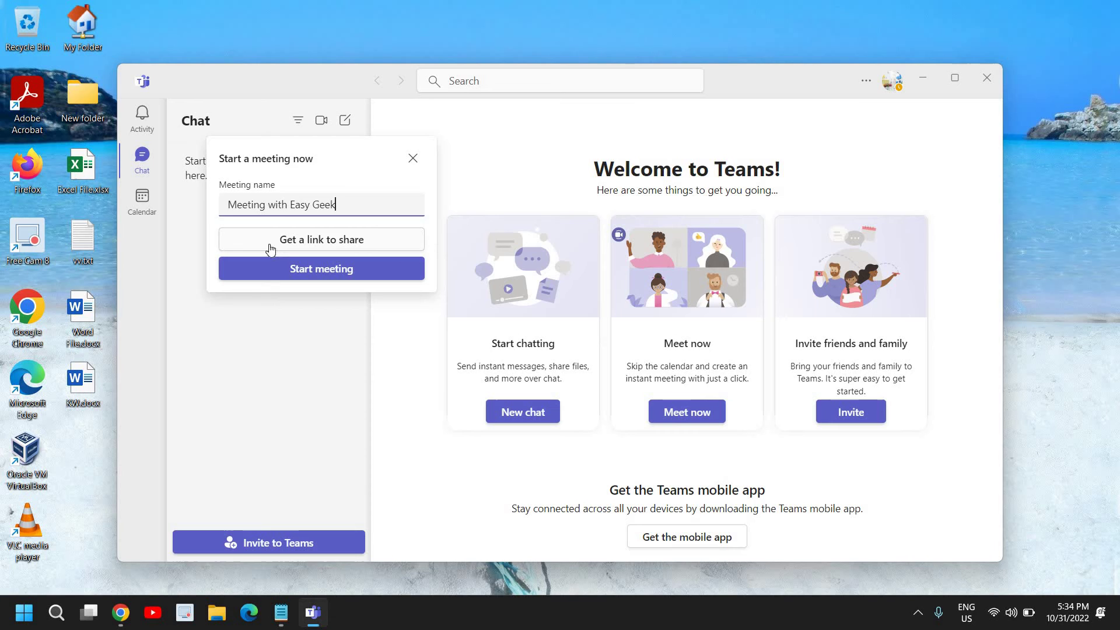
left_click(310, 320)
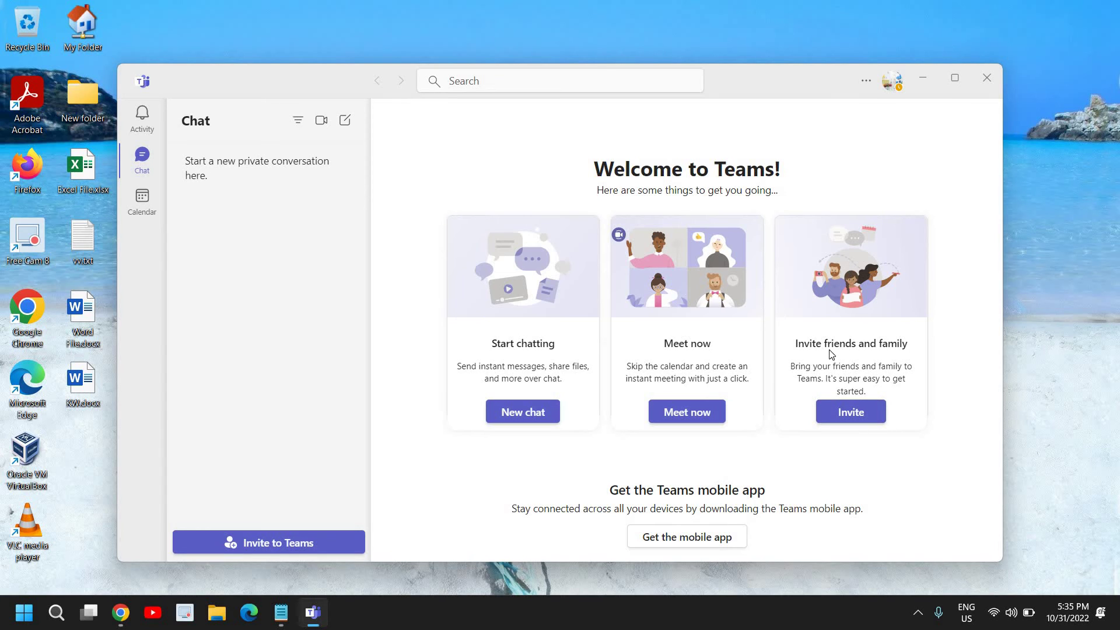
left_click(872, 415)
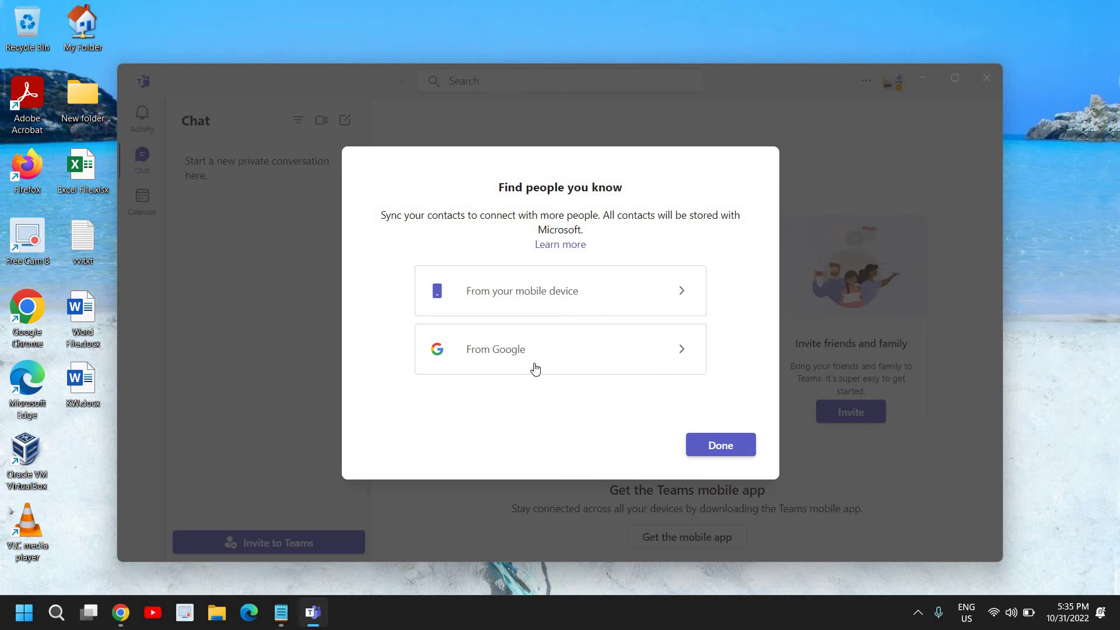
left_click(732, 456)
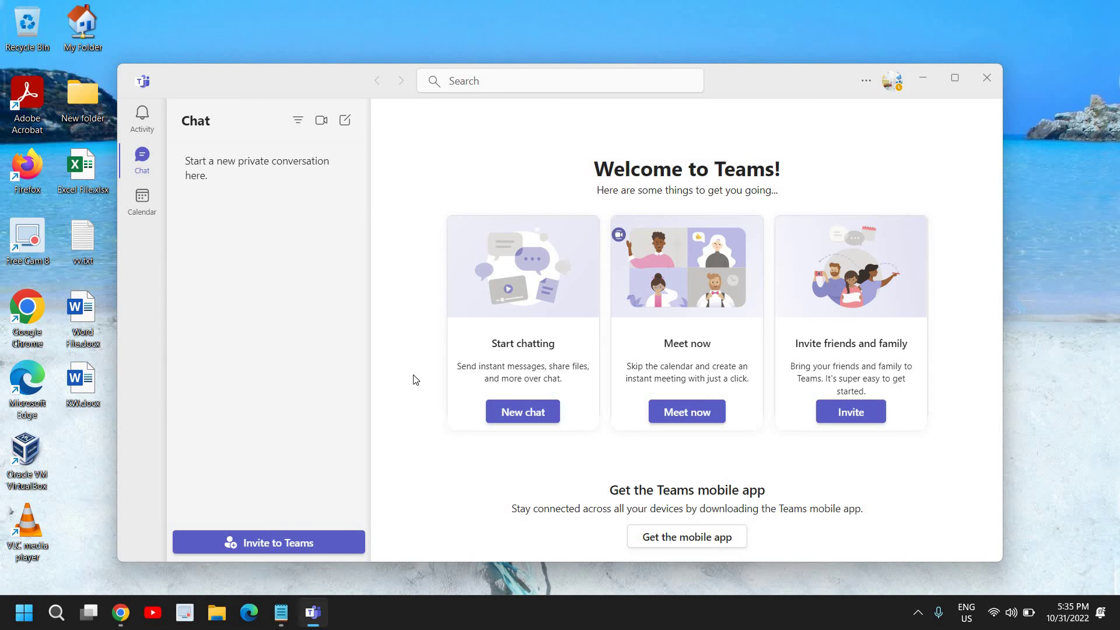
Review the status message's Clear after choices from the profile menu, then close it unchanged
left_click(896, 89)
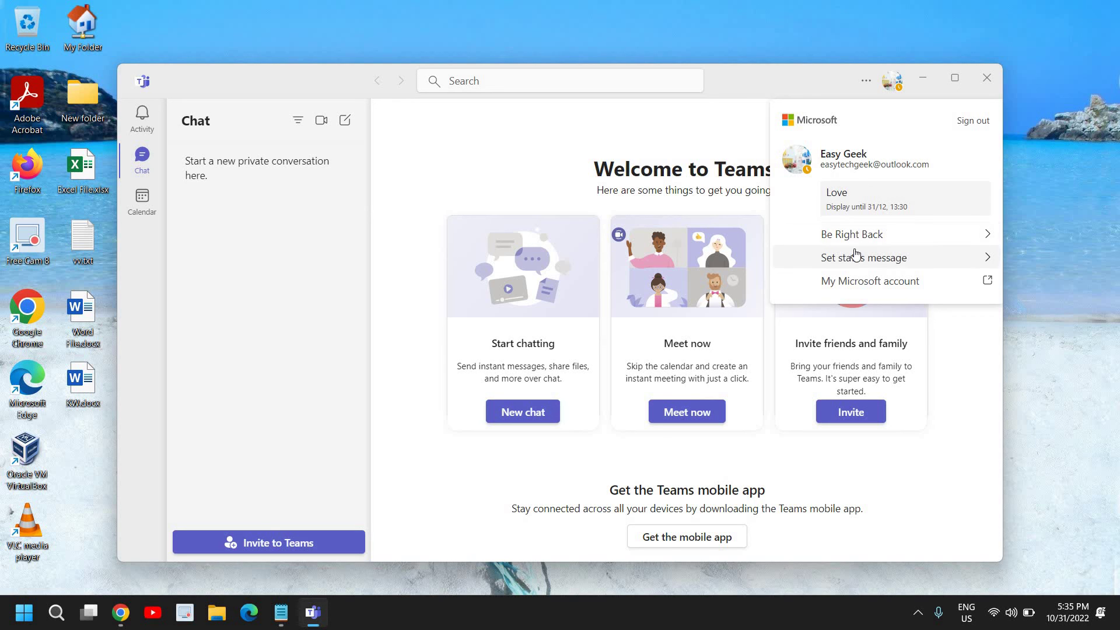
left_click(965, 260)
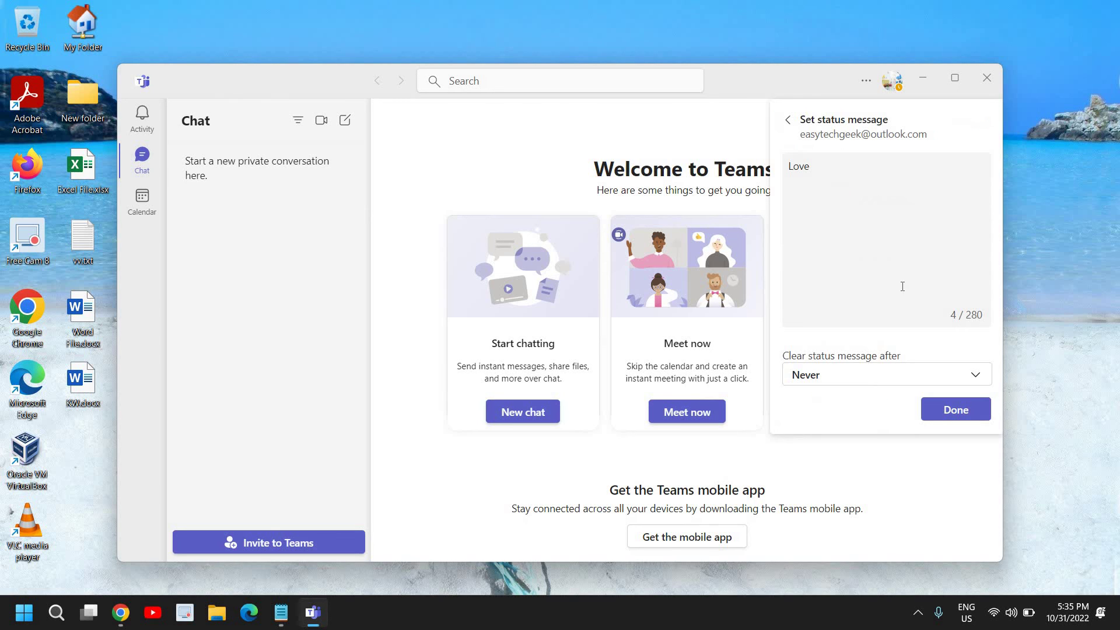
left_click(875, 381)
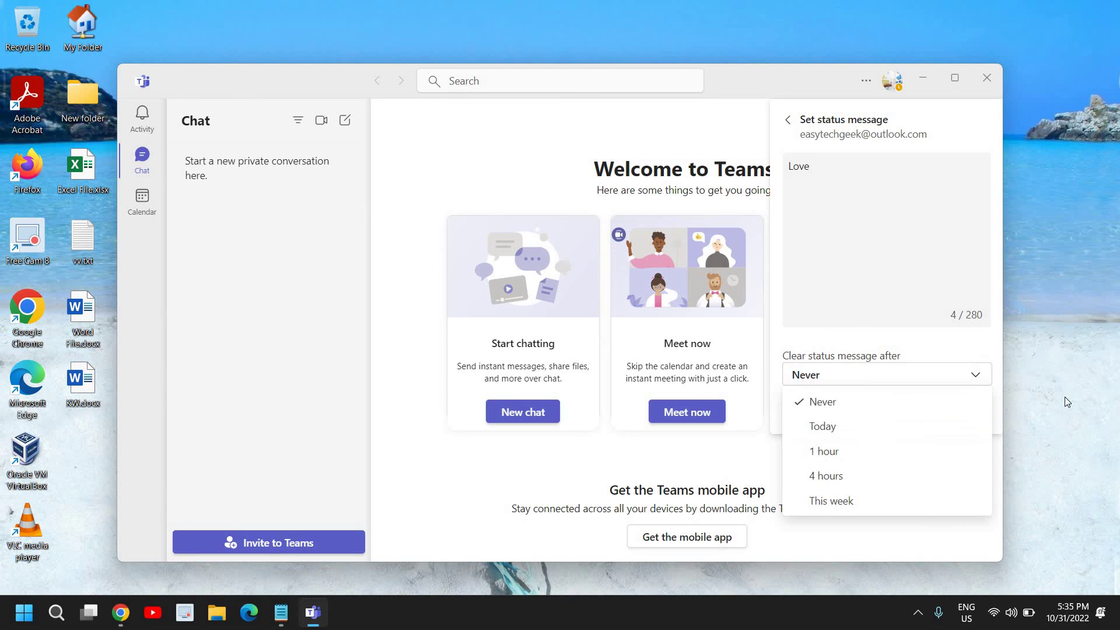
left_click(230, 308)
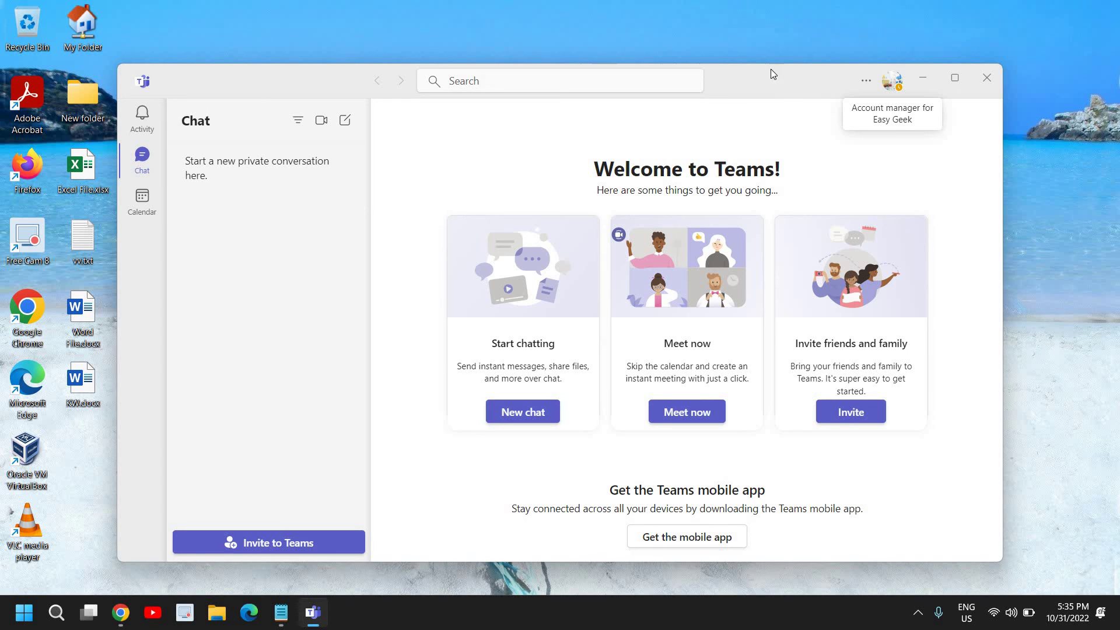
left_click(922, 79)
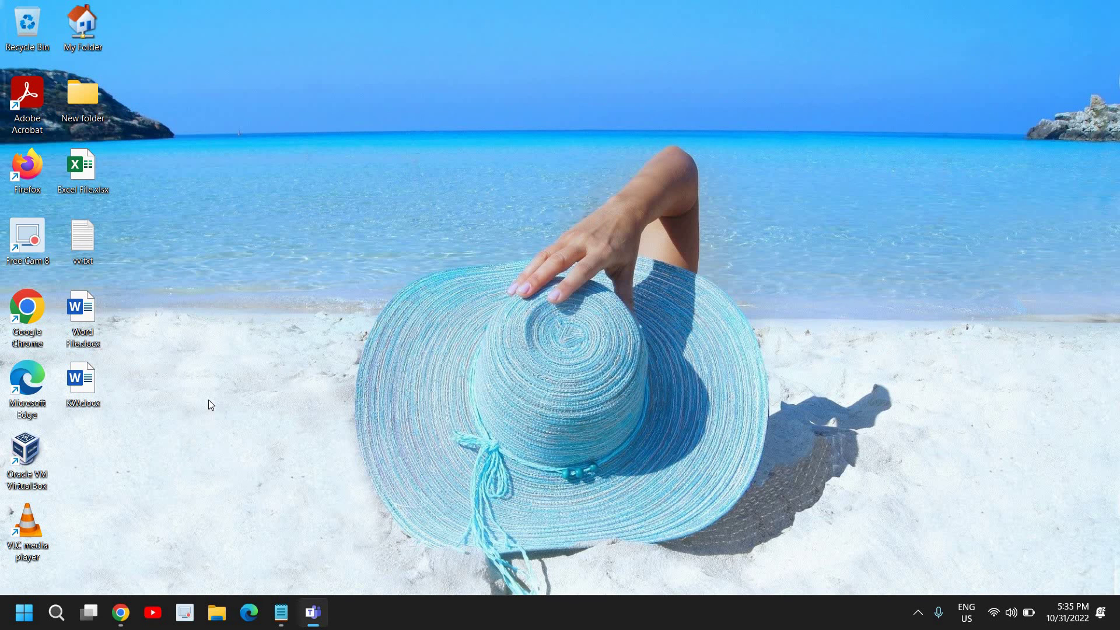